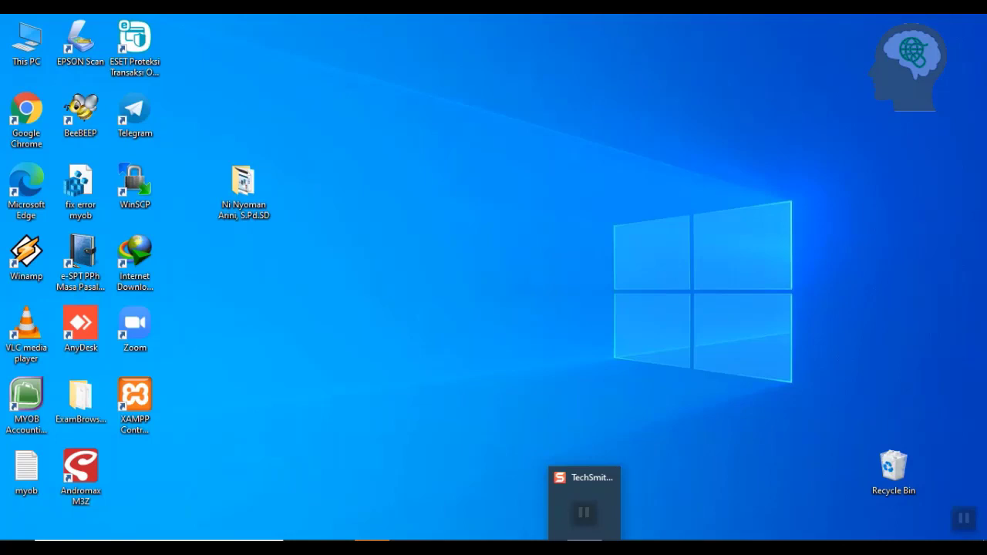
# - Launch MYOB Accounting, open the PT AREKANAYA COMPUTER company file as Administrator, and decline data verification
pyautogui.doubleClick(30, 405)
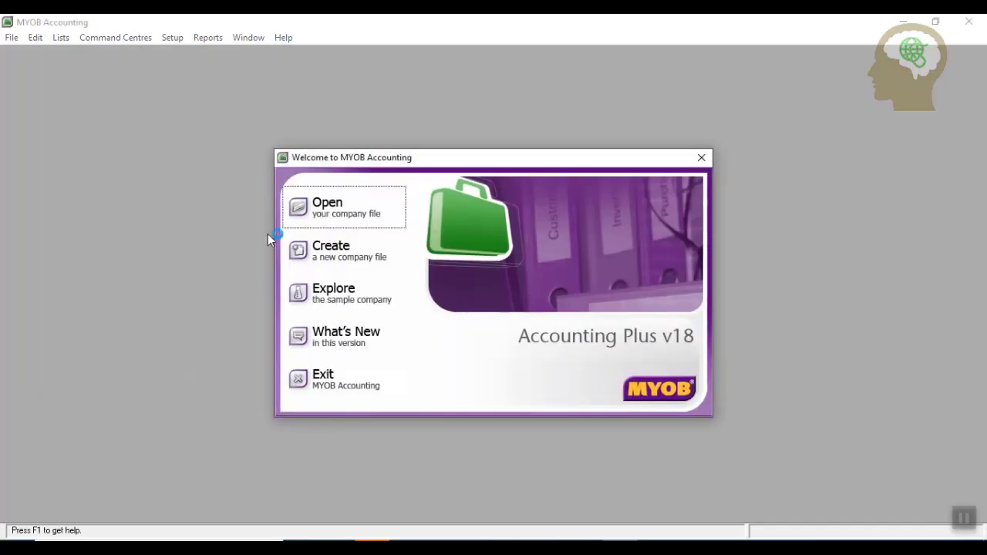
pyautogui.click(321, 219)
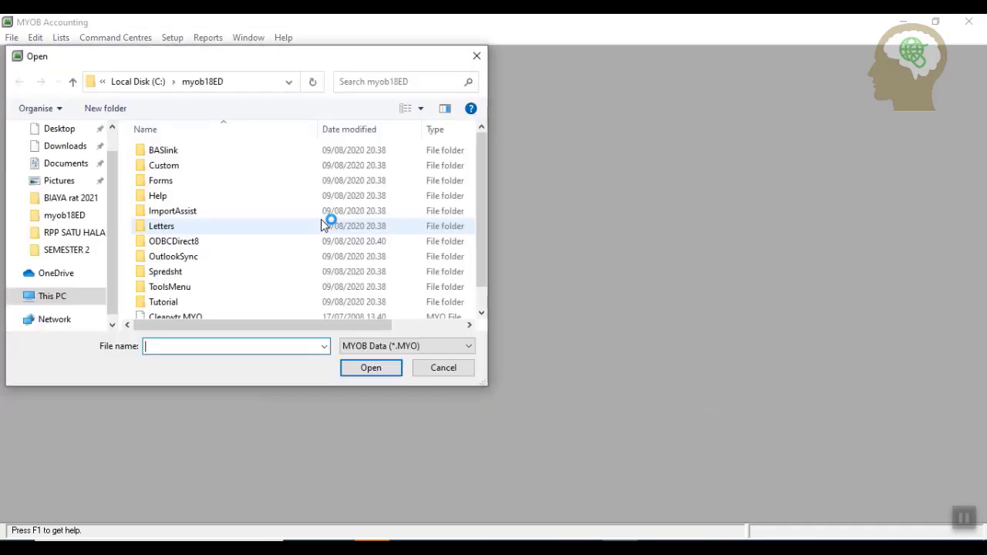
pyautogui.scroll(-1, 249, 249)
pyautogui.click(232, 310)
pyautogui.click(361, 370)
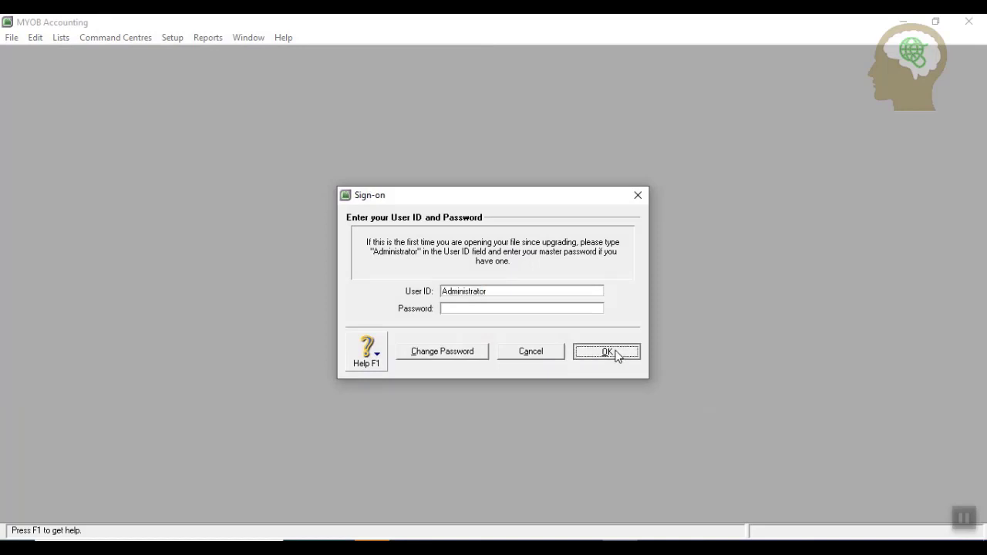
pyautogui.click(607, 351)
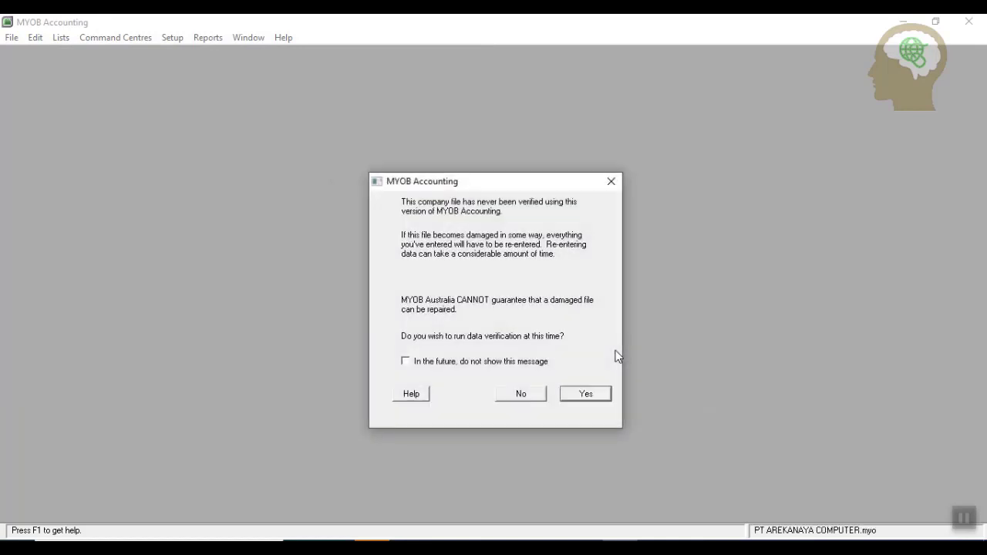
pyautogui.click(528, 393)
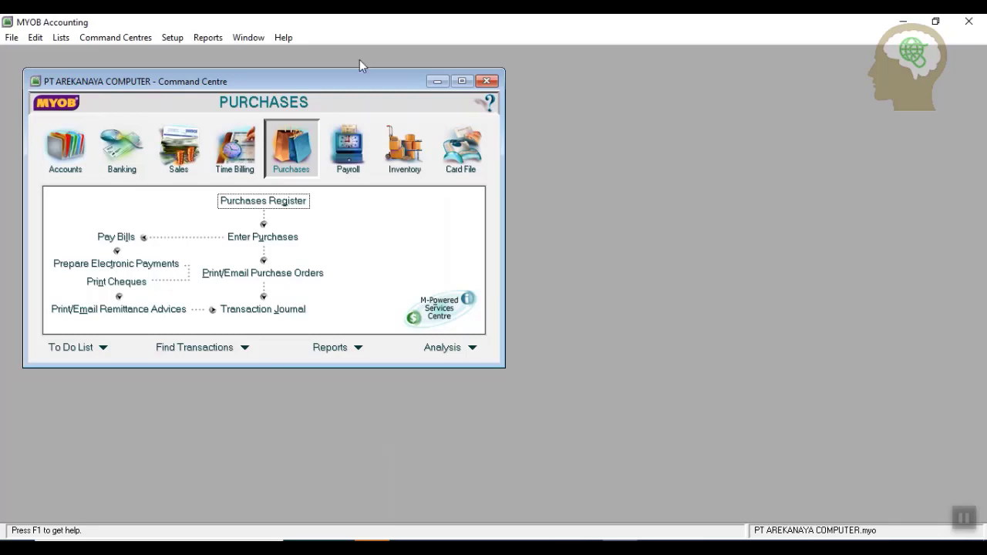
pyautogui.click(181, 154)
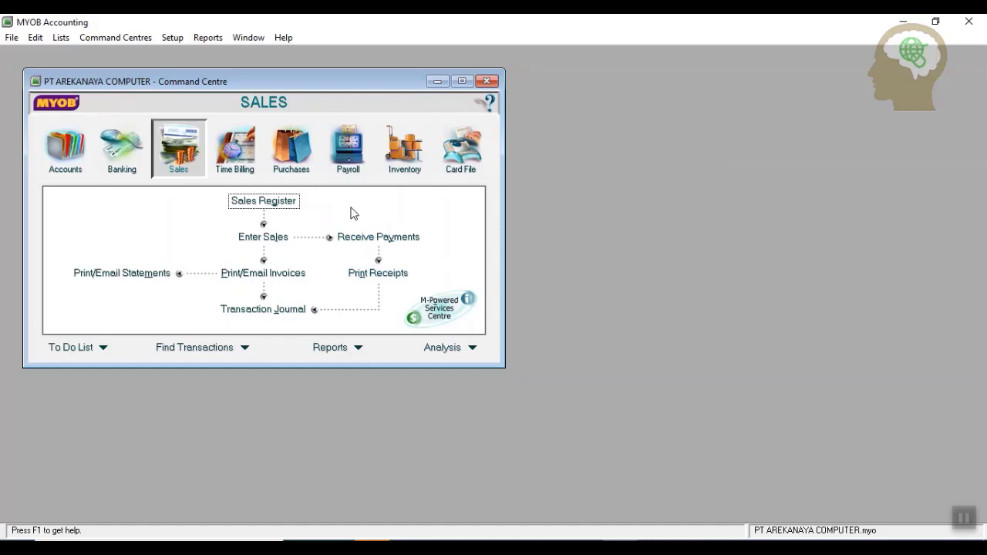
pyautogui.click(291, 146)
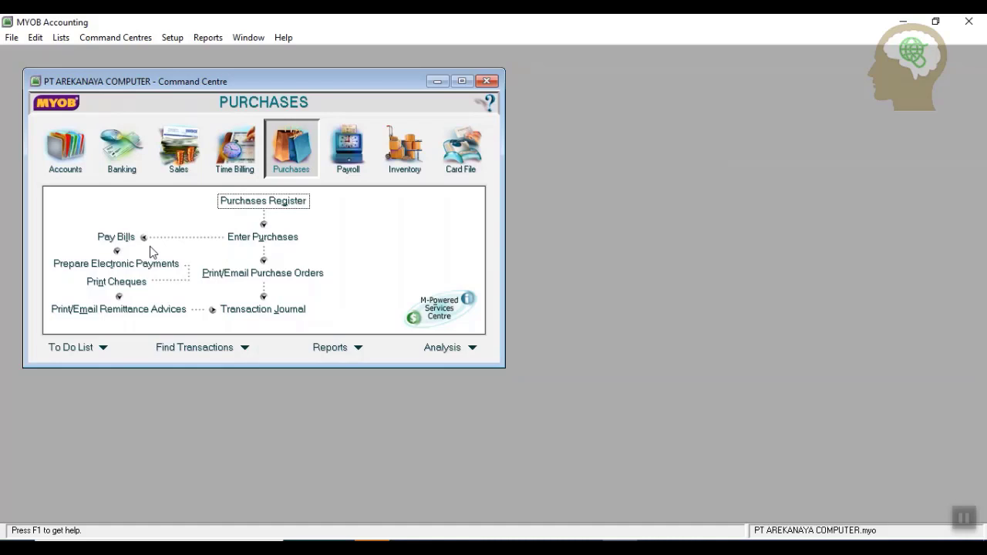
# - Start a Spend Money transaction in Banking, paid from account 1-1100 Kas di bank
pyautogui.click(118, 153)
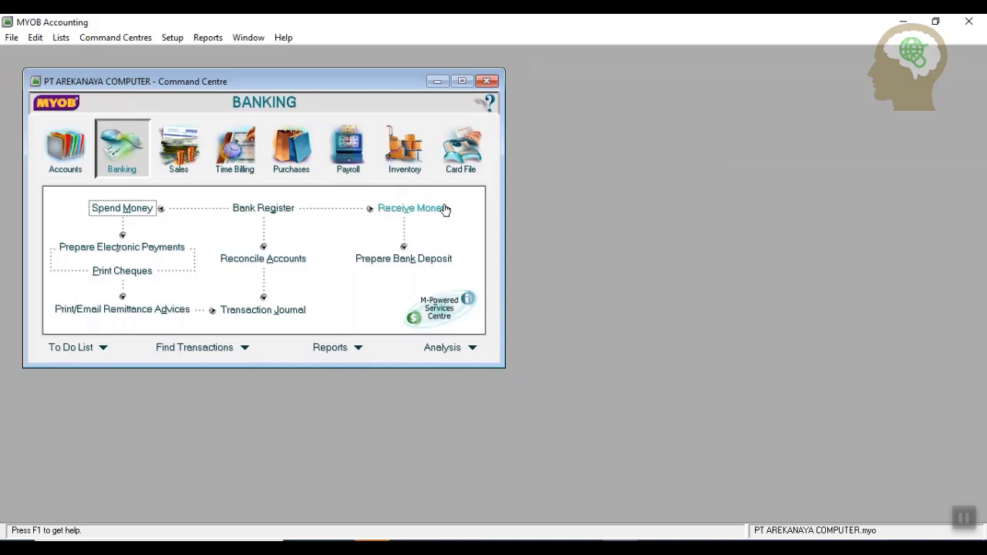
pyautogui.click(127, 208)
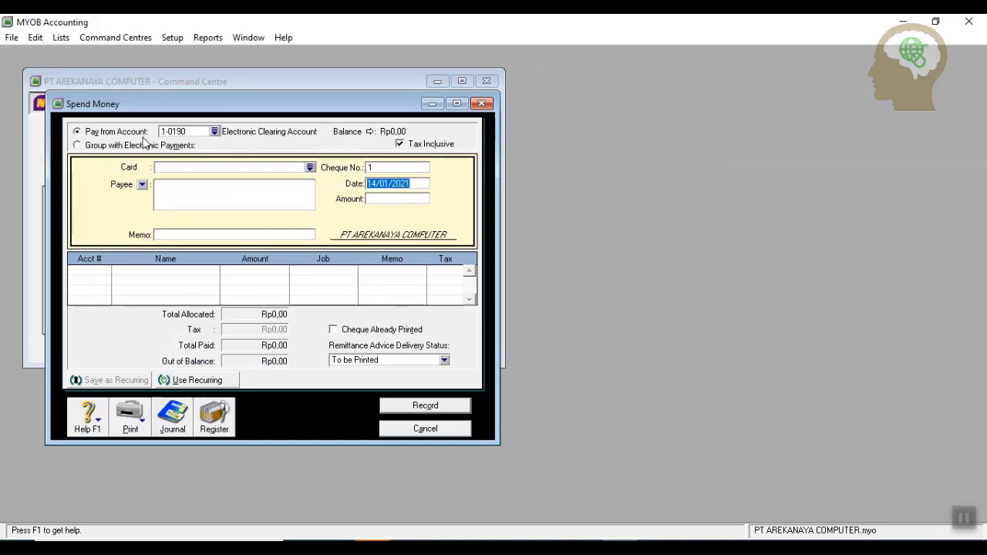
pyautogui.click(216, 132)
pyautogui.click(428, 215)
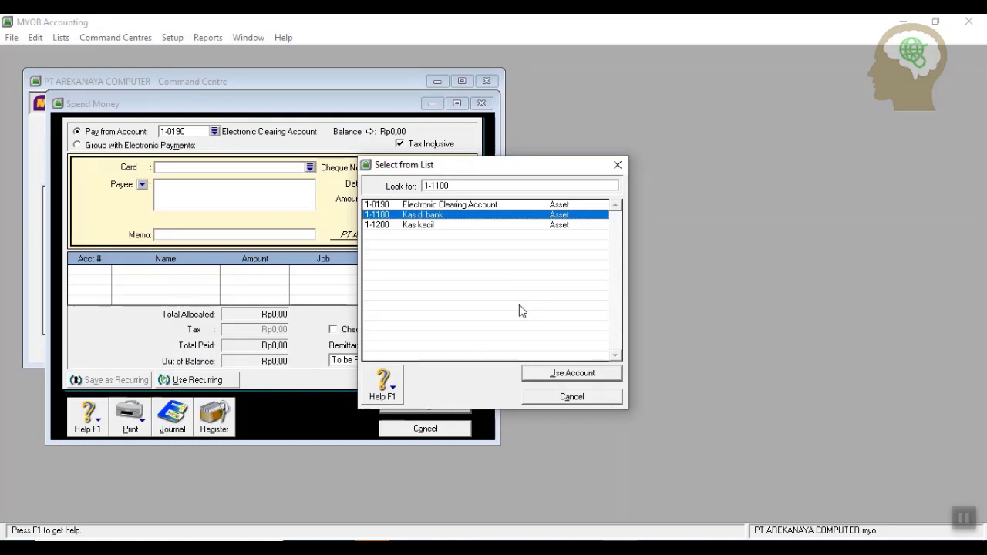
pyautogui.click(572, 373)
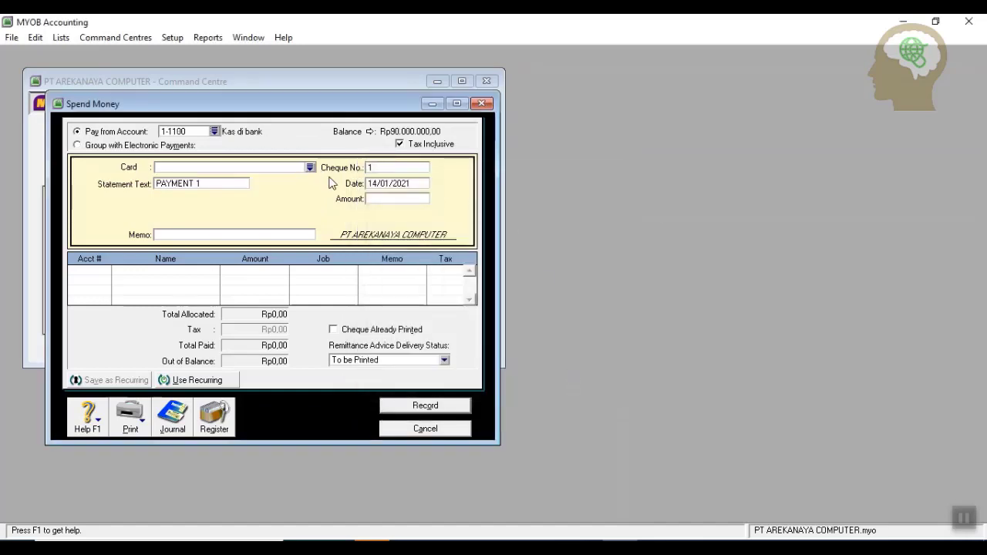
# - Fill in the payment with cheque number BKK12-1, date 01/12/2019 and amount Rp6.000.000,00
pyautogui.click(387, 167)
pyautogui.press('BackSpace')
pyautogui.write('BKK12-1')
pyautogui.click(421, 183)
pyautogui.write('1/12/2019')
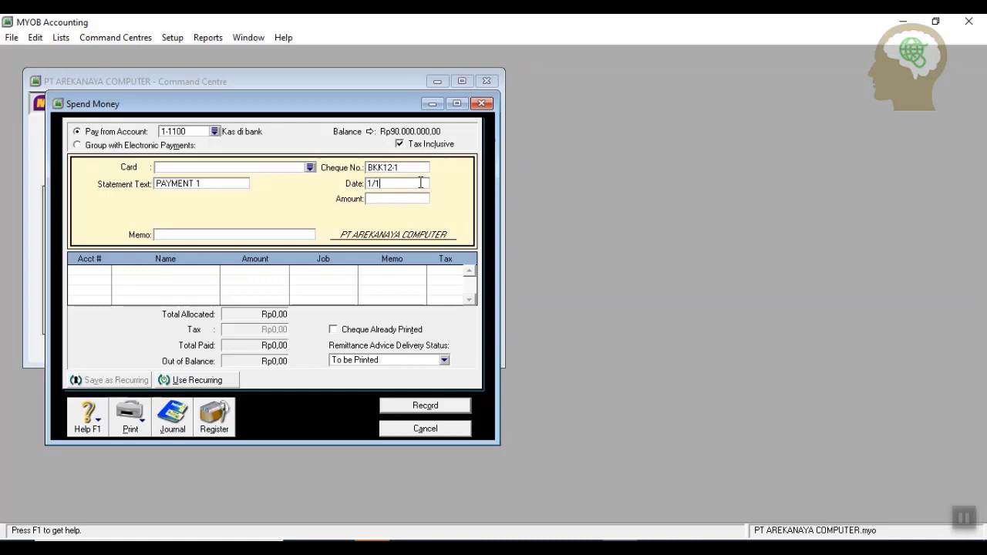
pyautogui.click(410, 200)
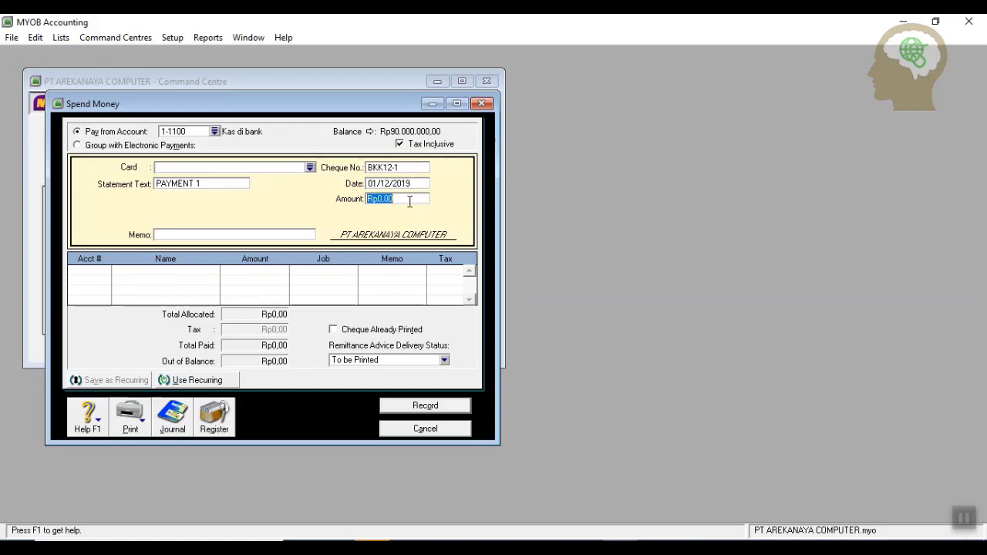
pyautogui.write('6000000')
pyautogui.click(82, 269)
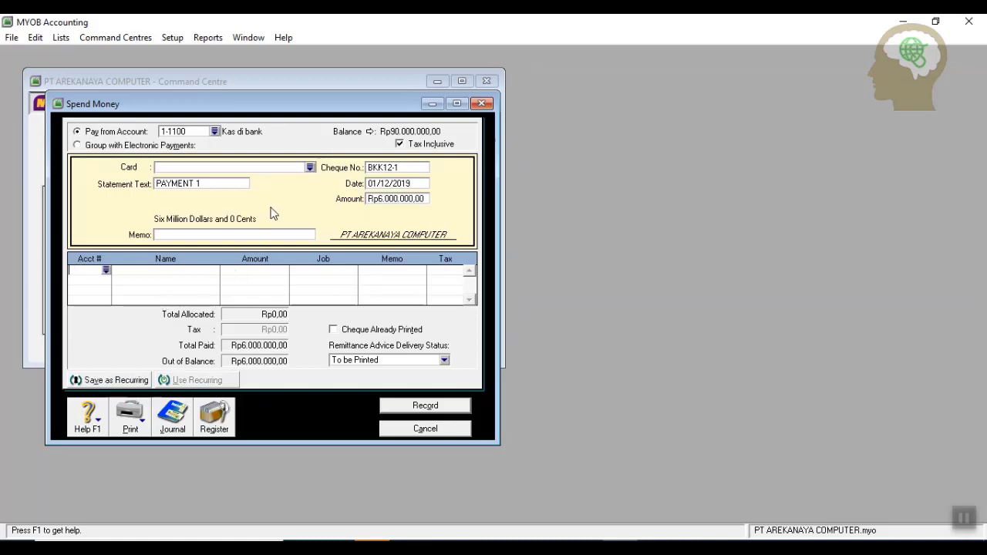
# - Set the payment memo to "Pembayaran gaji karyawan Nov 2019"
pyautogui.click(266, 235)
pyautogui.write('Pembayaran gaji karyawan')
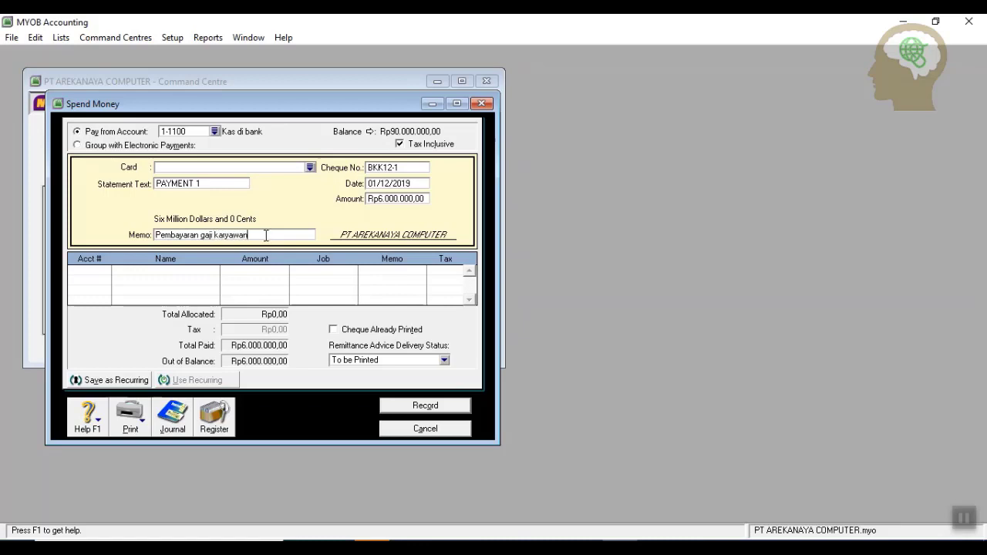
pyautogui.write(' Nov 2019')
# - Allocate the full Rp6.000.000,00 of the payment to account 2-1300 Utang beban
pyautogui.click(94, 274)
pyautogui.click(106, 271)
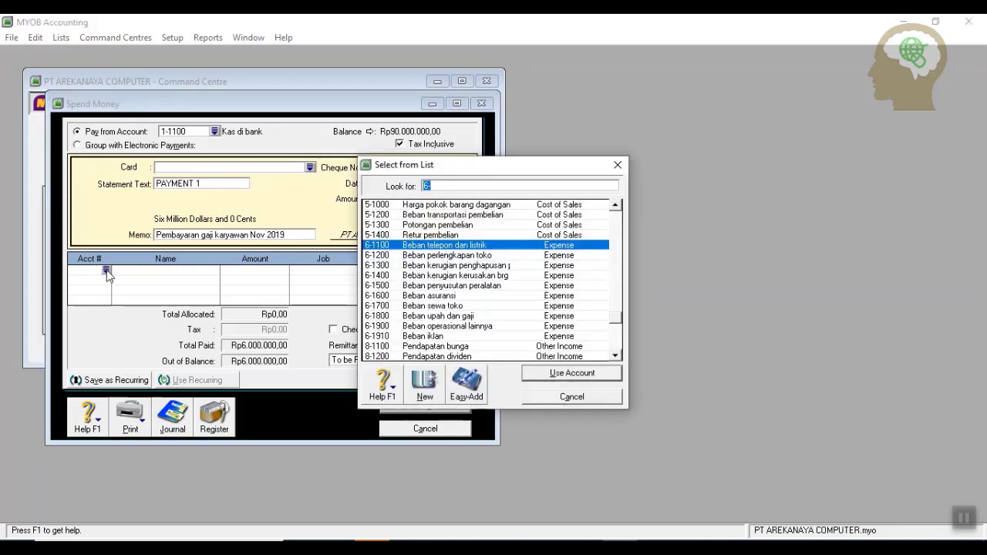
pyautogui.click(616, 205)
pyautogui.click(616, 205)
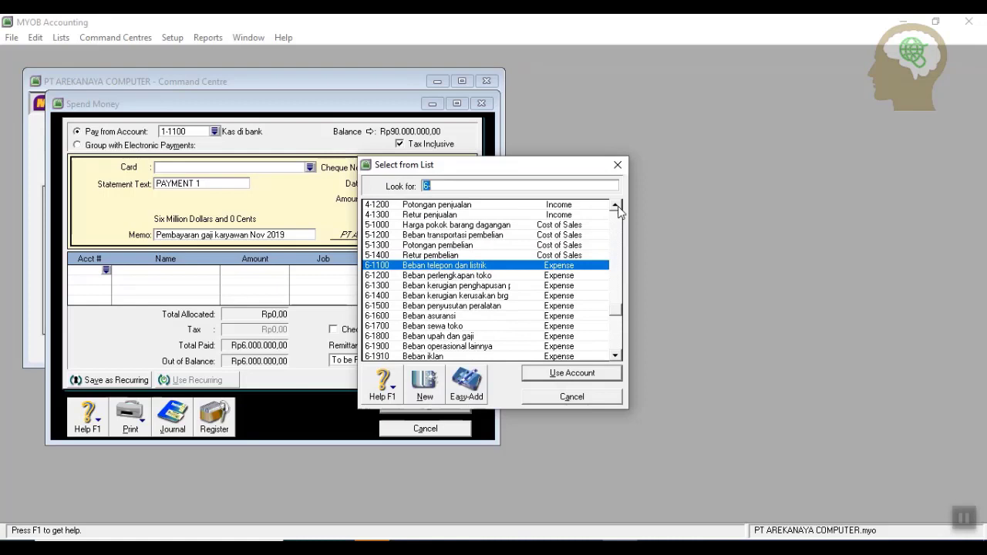
pyautogui.click(617, 206)
pyautogui.click(617, 206)
pyautogui.click(617, 206)
pyautogui.click(617, 206)
pyautogui.click(617, 206)
pyautogui.click(617, 206)
pyautogui.click(617, 206)
pyautogui.click(617, 206)
pyautogui.click(617, 206)
pyautogui.click(617, 206)
pyautogui.click(617, 206)
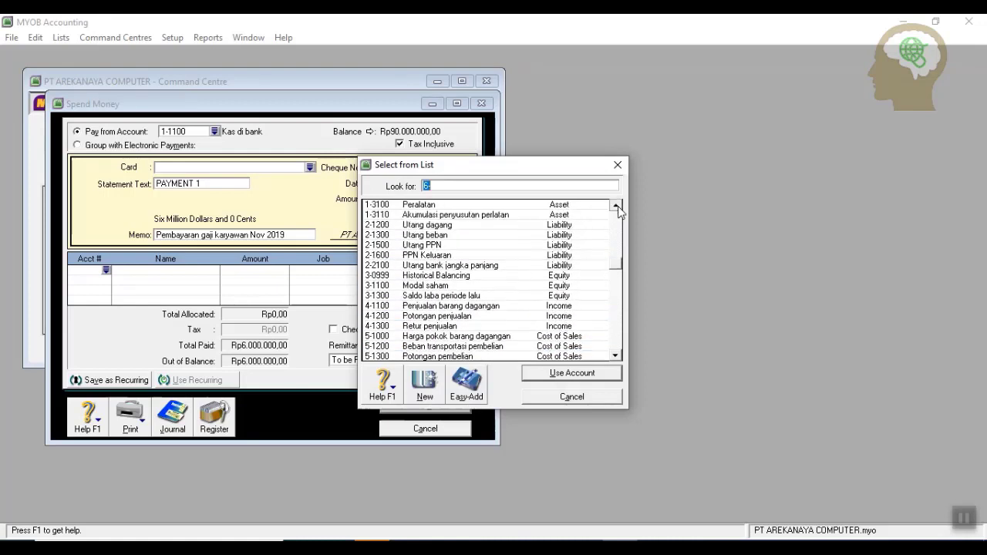
pyautogui.click(452, 236)
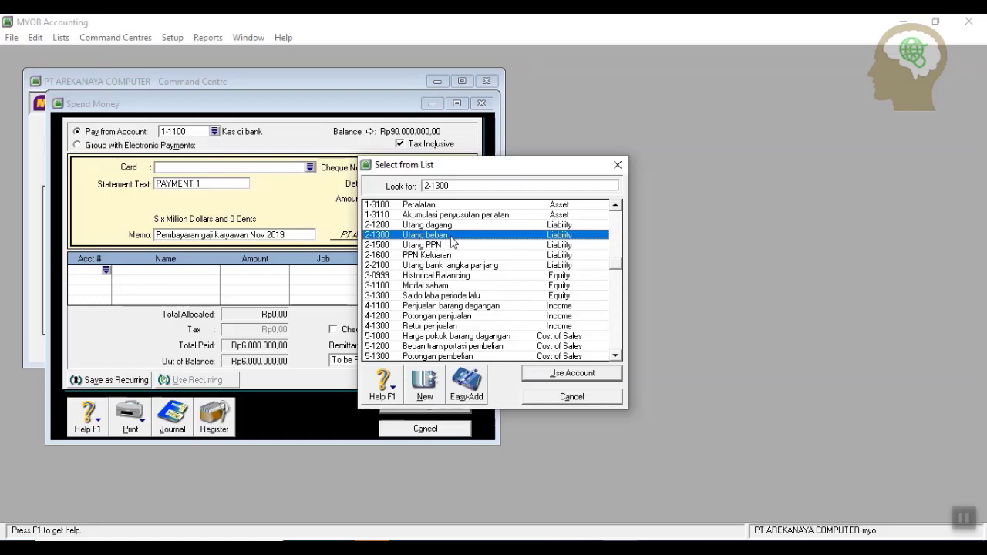
pyautogui.click(536, 376)
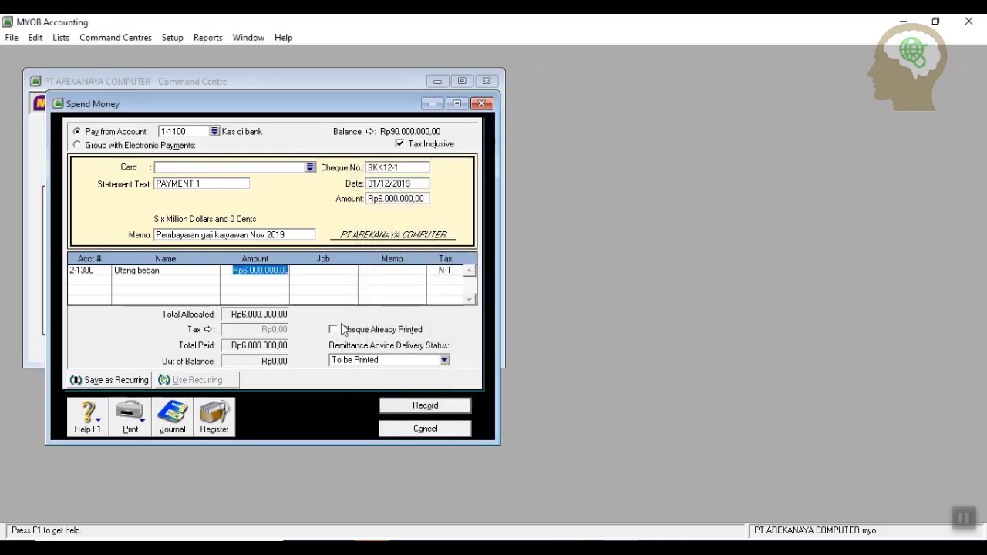
pyautogui.press('Return')
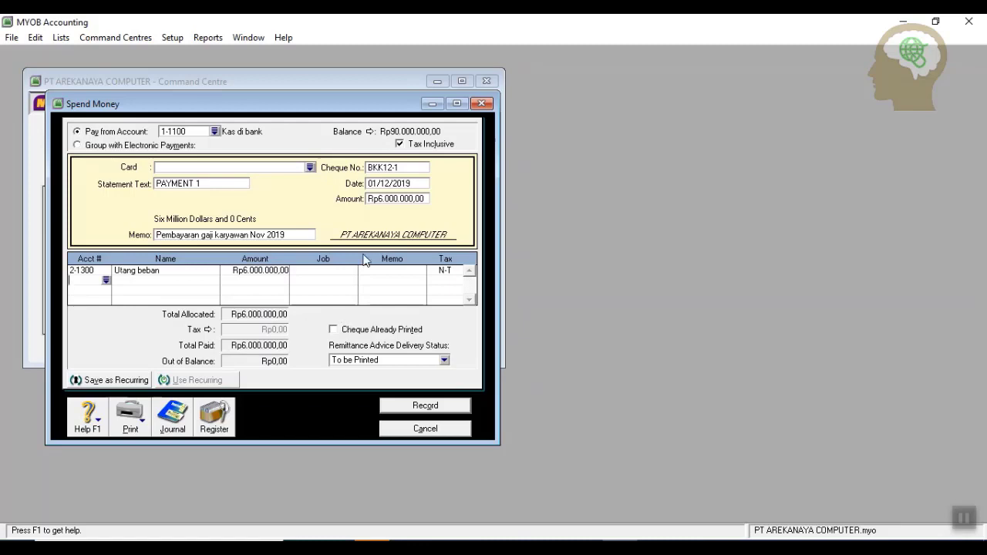
# - Create a new Employee card from the payment's card list, with last name "Gaji" and card ID E001
pyautogui.click(308, 167)
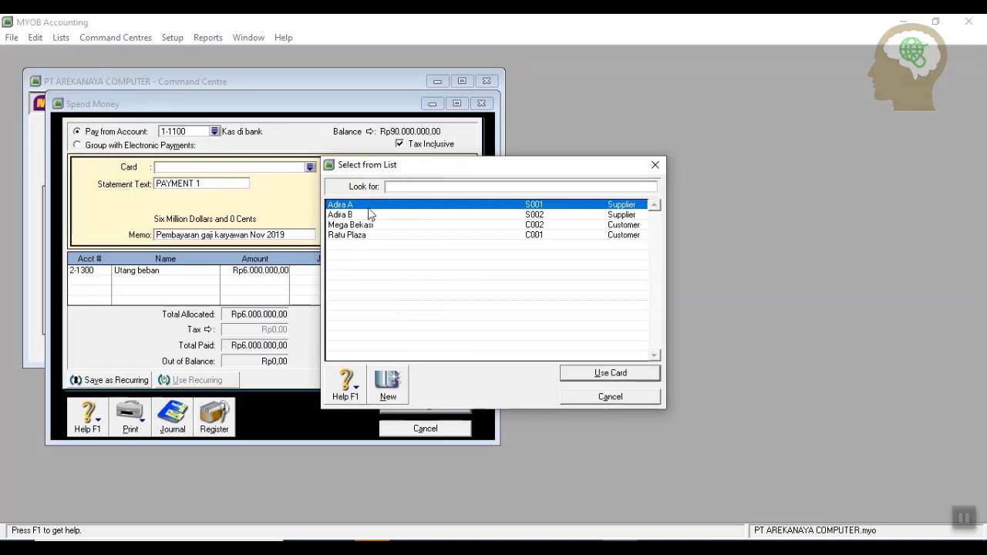
pyautogui.click(387, 396)
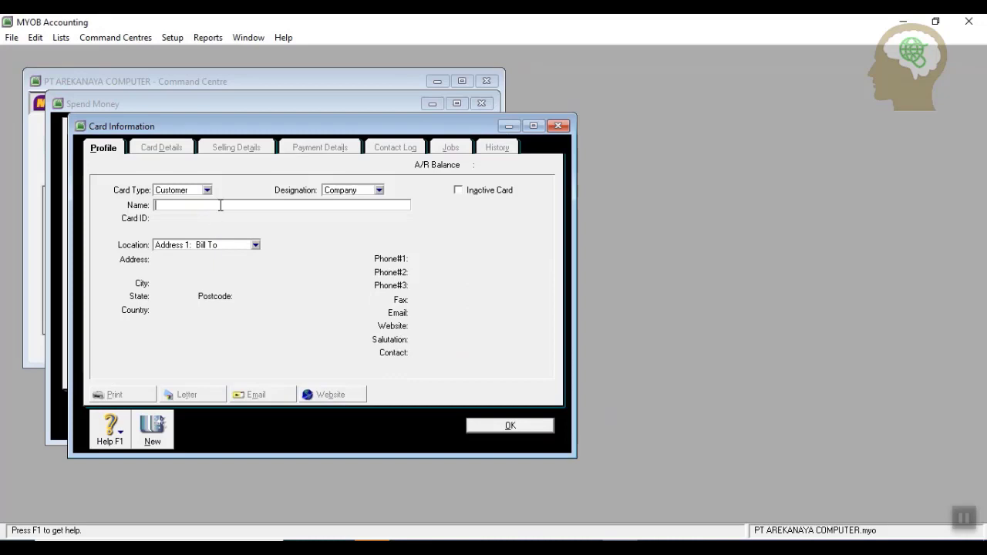
pyautogui.click(207, 189)
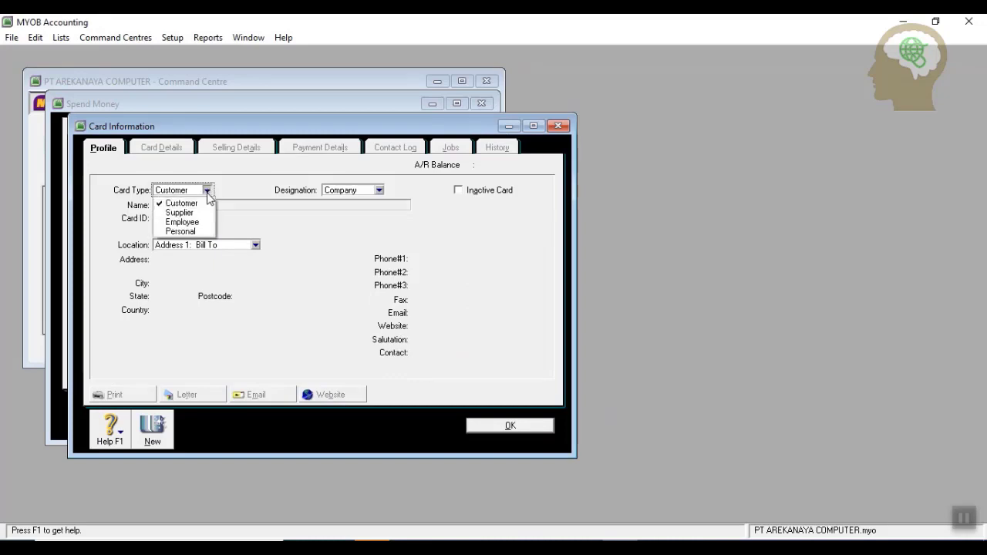
pyautogui.click(198, 223)
pyautogui.click(205, 205)
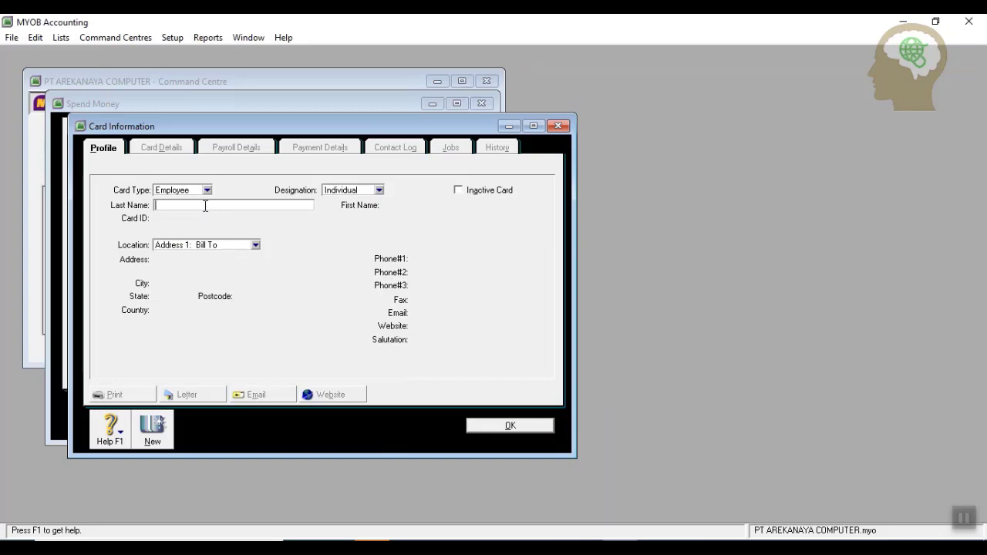
pyautogui.write('Gaji')
pyautogui.press('Tab')
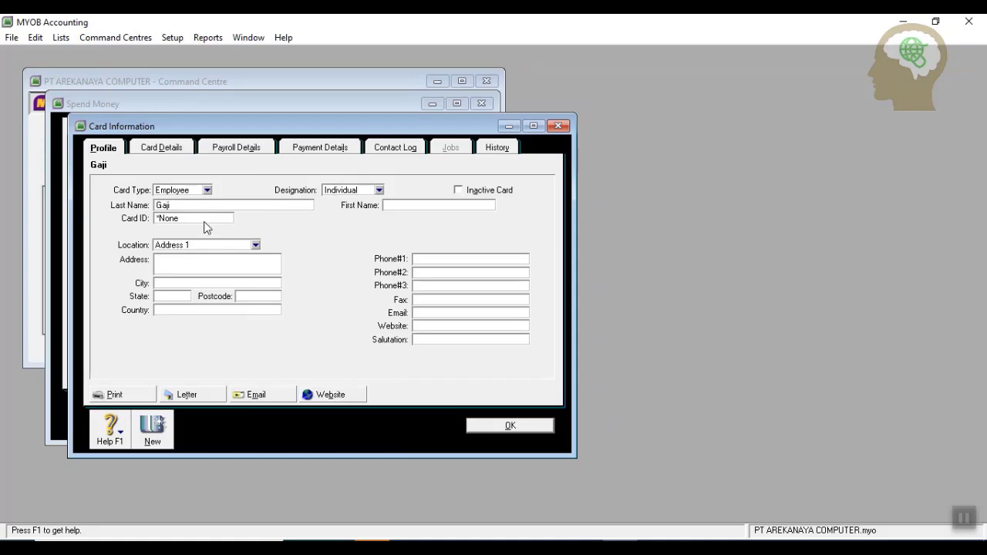
pyautogui.click(205, 221)
pyautogui.write('E001')
pyautogui.click(965, 522)
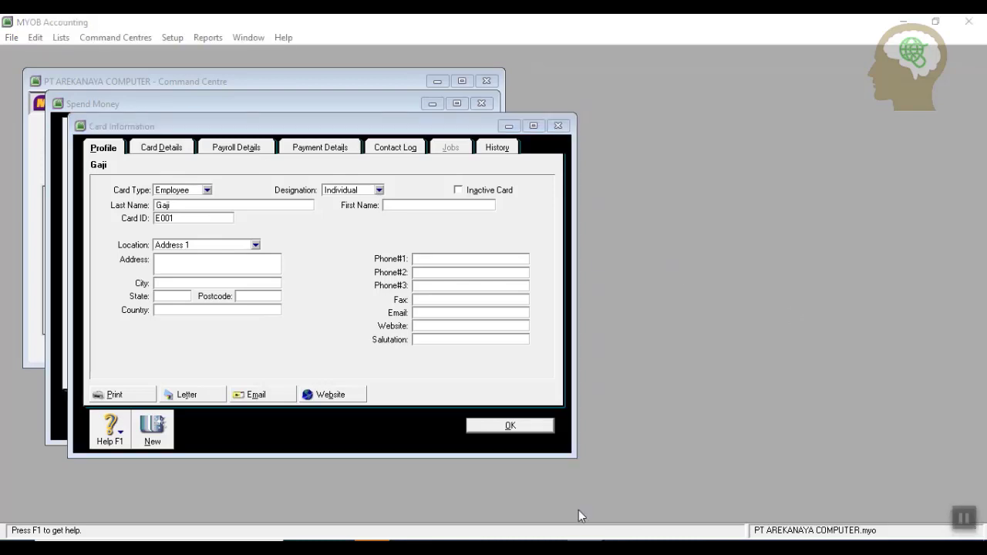
pyautogui.click(505, 429)
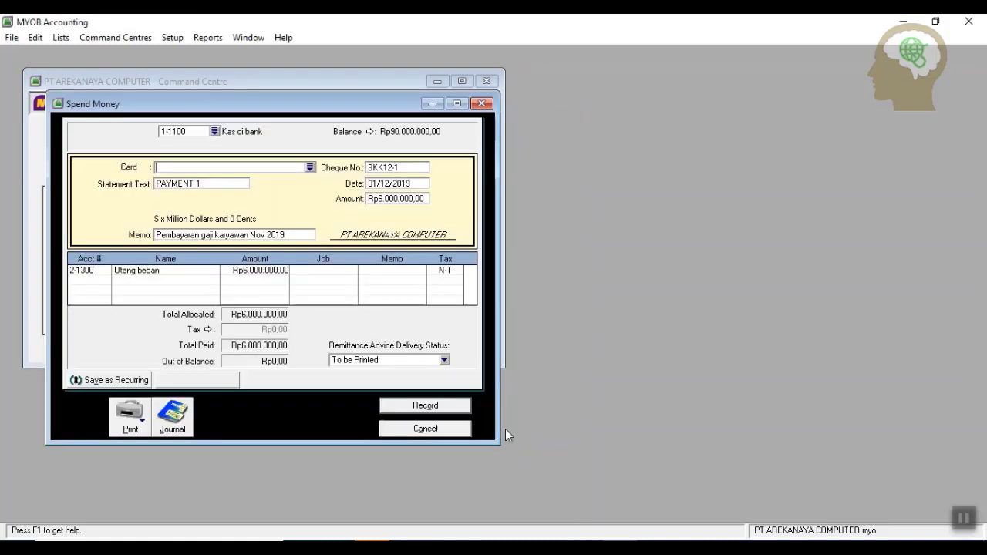
# - Assign the Gaji employee card to the payment and record the transaction
pyautogui.click(310, 168)
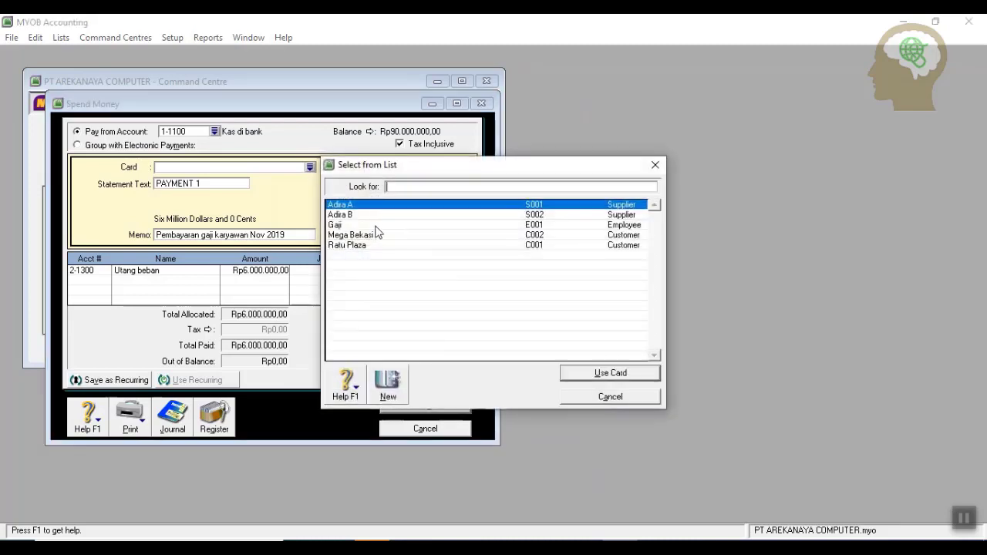
pyautogui.click(376, 226)
pyautogui.click(586, 374)
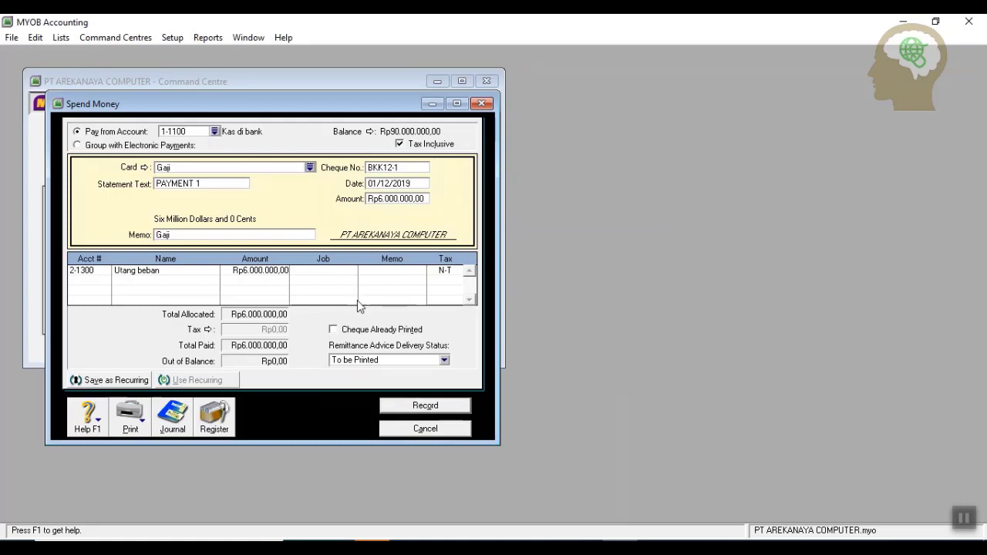
pyautogui.click(426, 406)
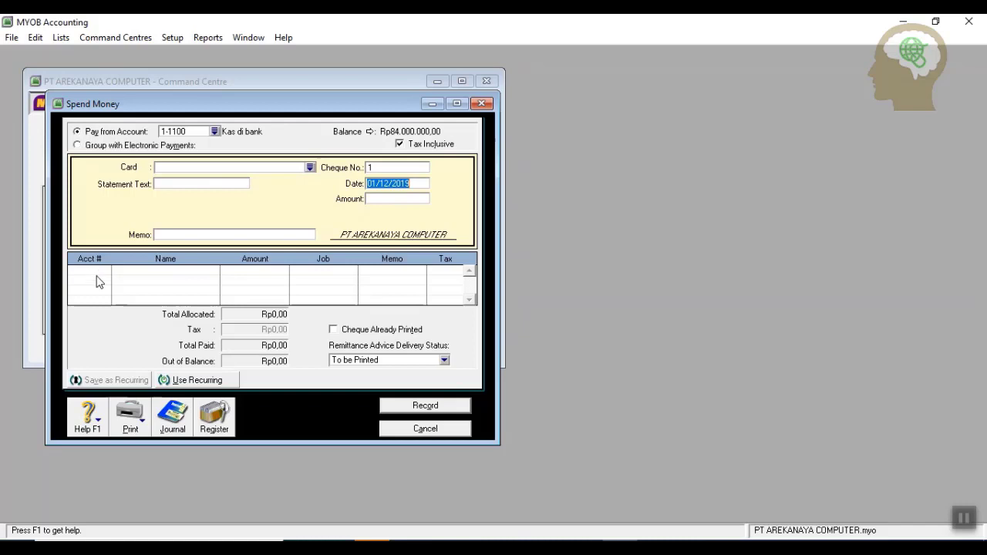
# - Review the Transaction Journal for entries dated from 01/12/2019, first the disbursements and then all transaction types, in a maximized window
pyautogui.click(185, 420)
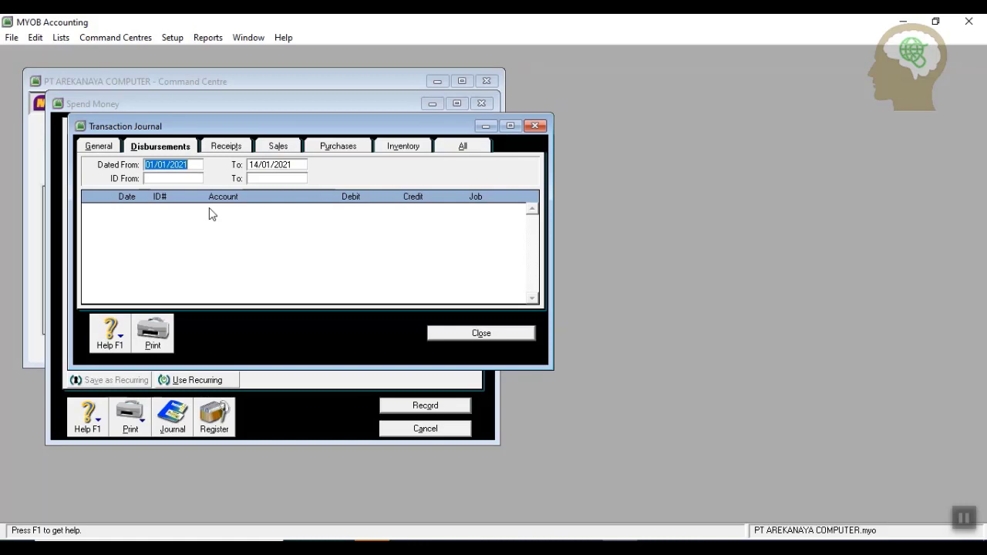
pyautogui.write('01/12/2019')
pyautogui.press('Tab')
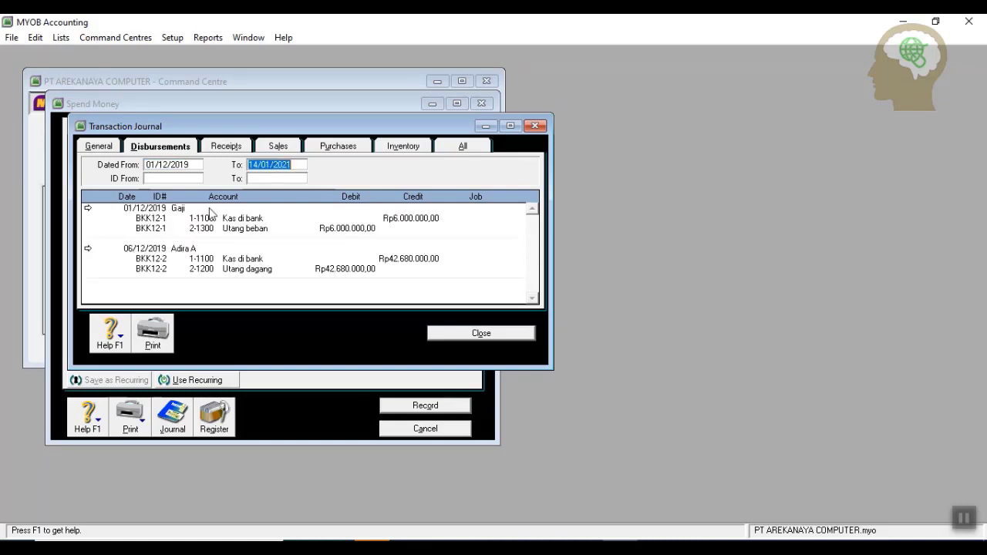
pyautogui.click(509, 127)
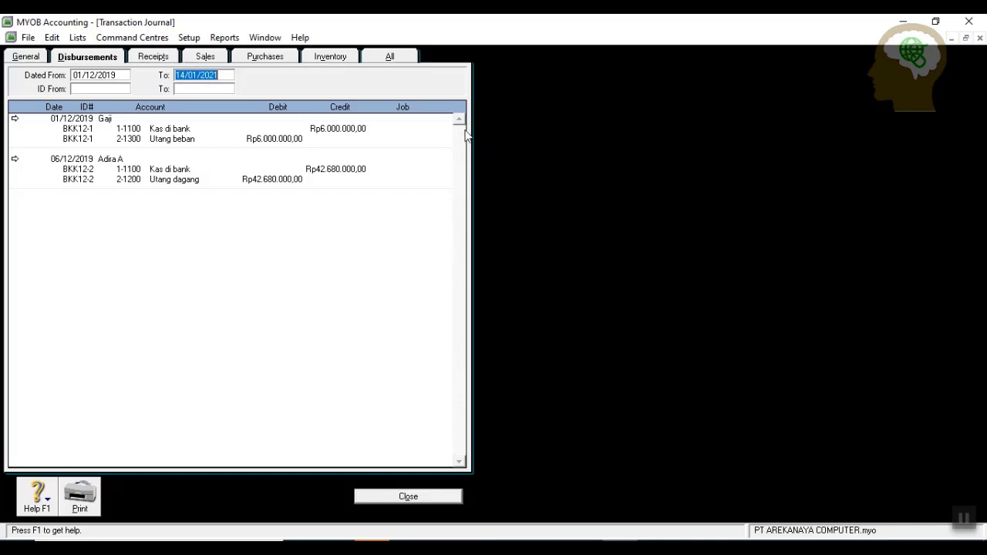
pyautogui.click(378, 58)
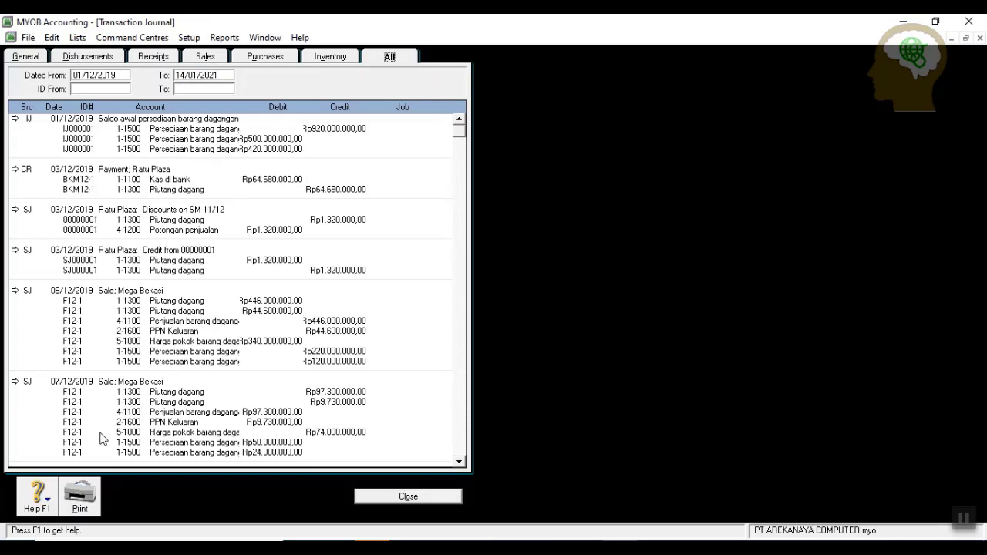
# - Review the Transaction Journal's general, disbursements, receipts, sales, purchases and inventory entries, then examine the combined list of all transactions to its end
pyautogui.click(23, 59)
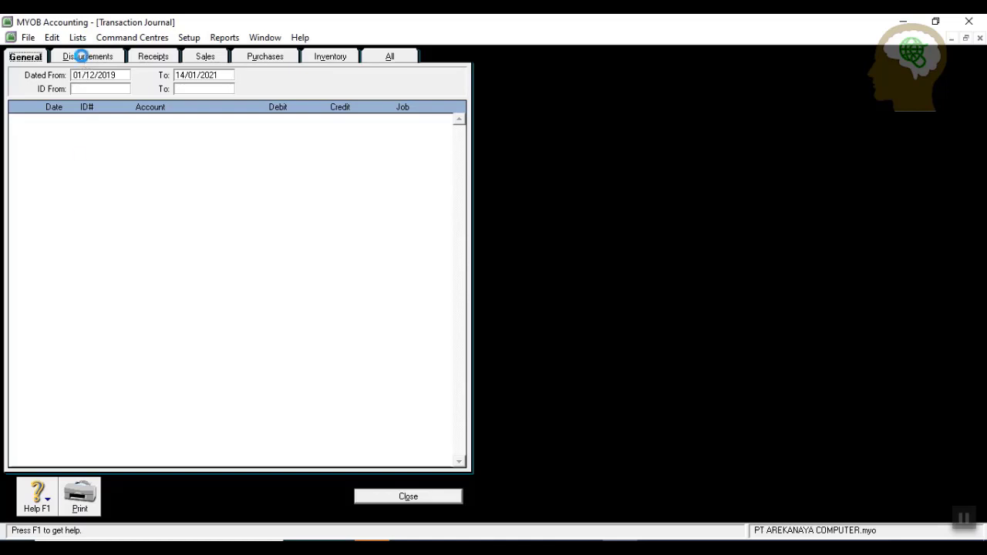
pyautogui.click(84, 59)
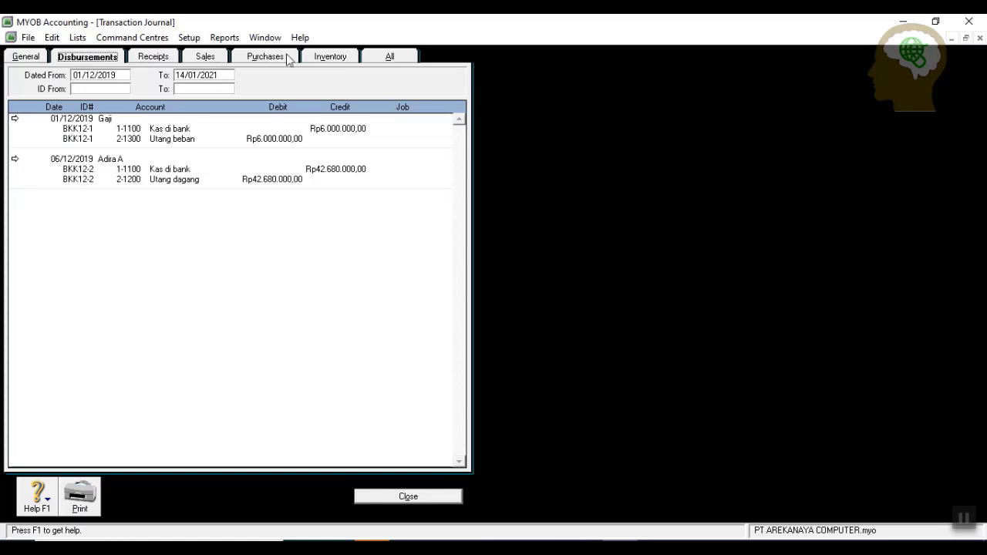
pyautogui.click(162, 59)
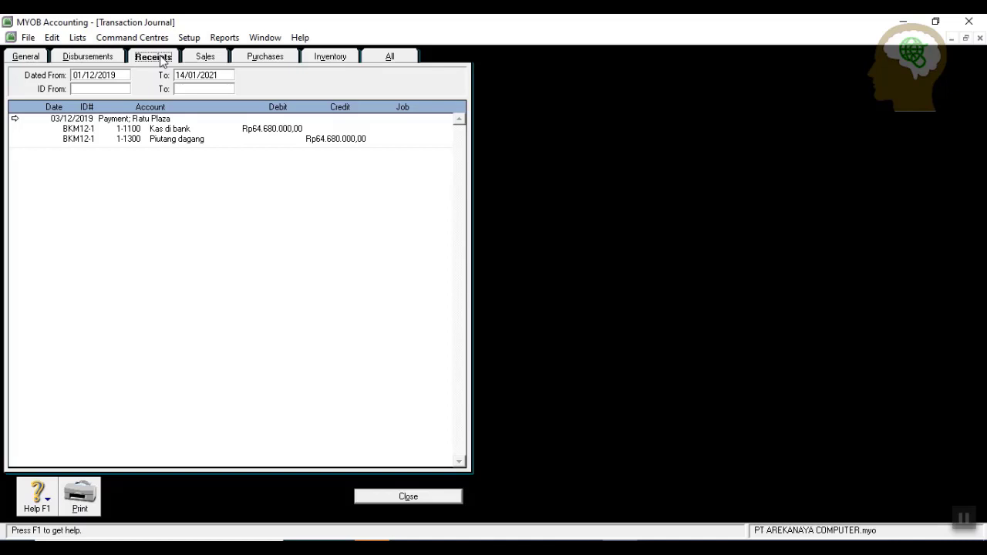
pyautogui.click(207, 58)
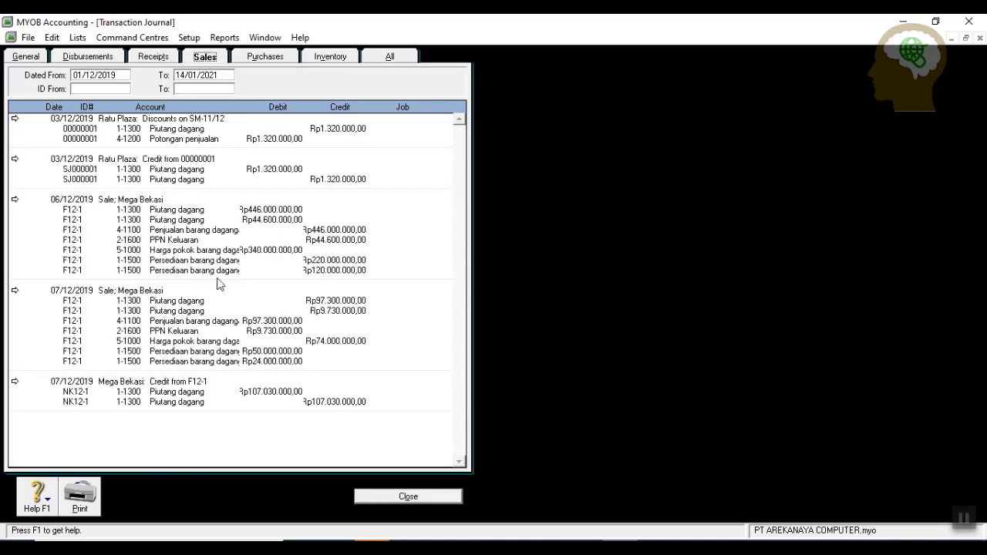
pyautogui.click(261, 59)
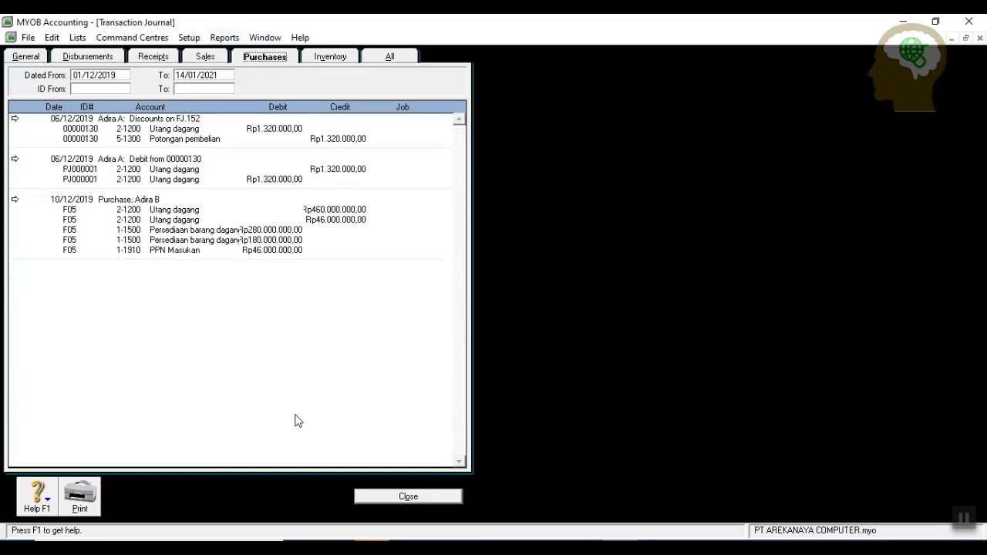
pyautogui.click(336, 61)
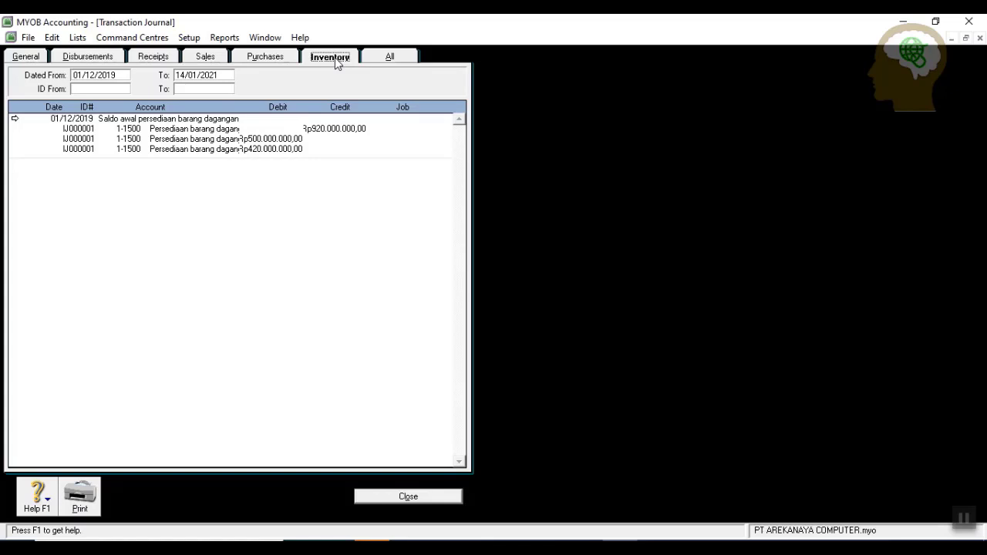
pyautogui.click(387, 58)
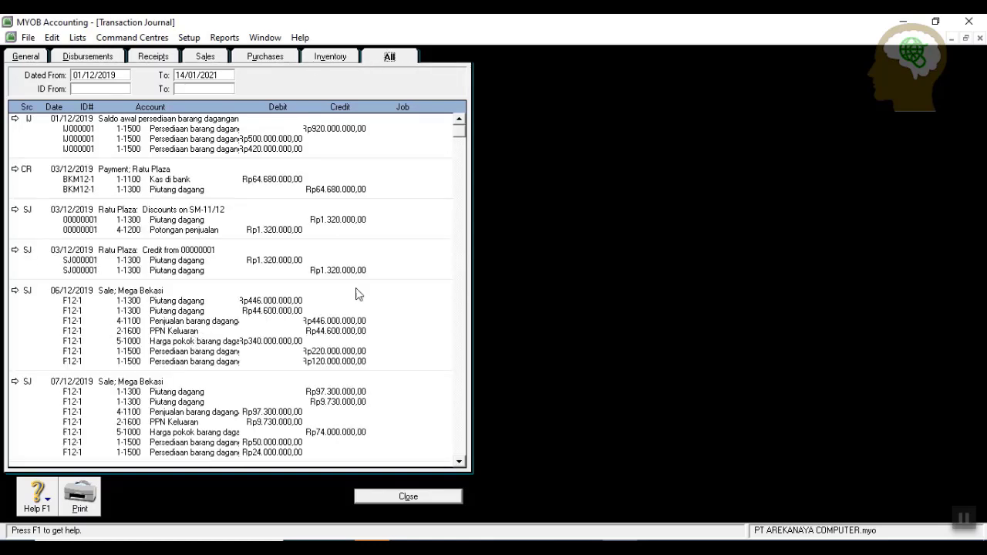
pyautogui.scroll(-9, 422, 267)
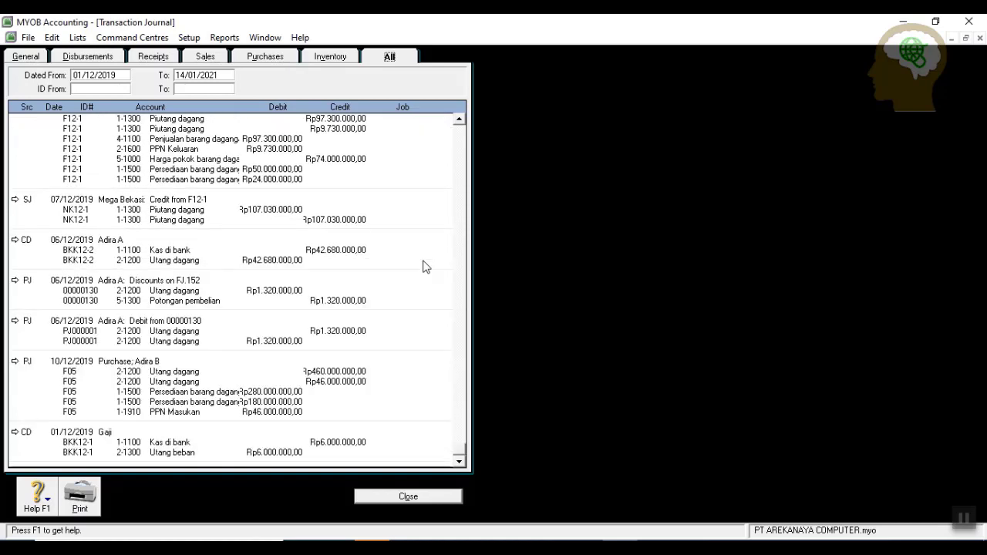
pyautogui.scroll(9, 422, 267)
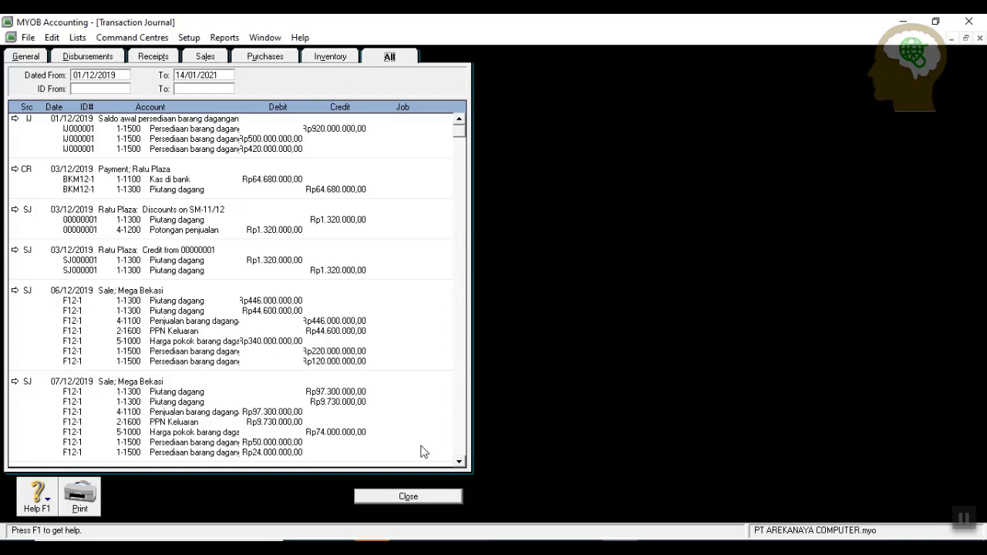
# - Close the Transaction Journal and the blank Spend Money form to return to the Banking command centre
pyautogui.click(417, 498)
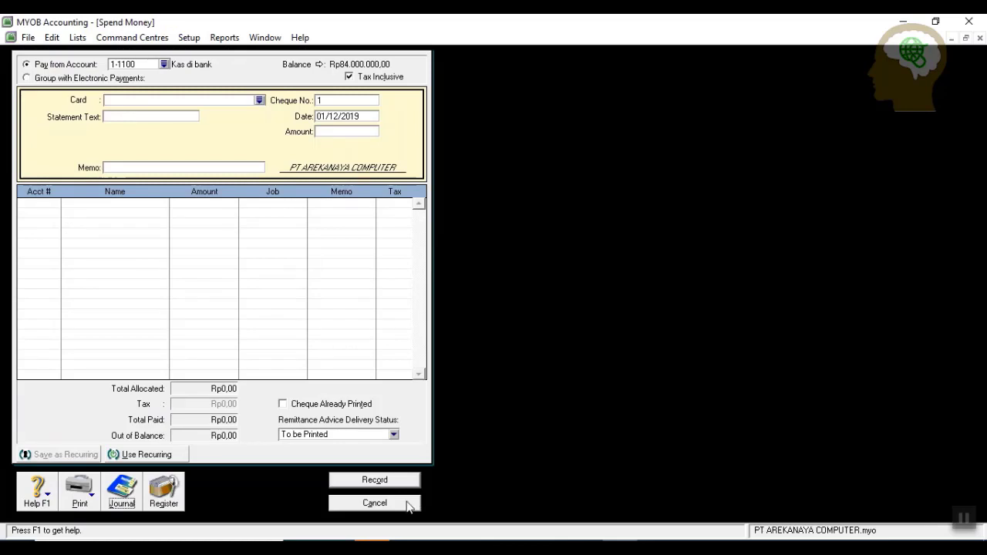
pyautogui.click(406, 506)
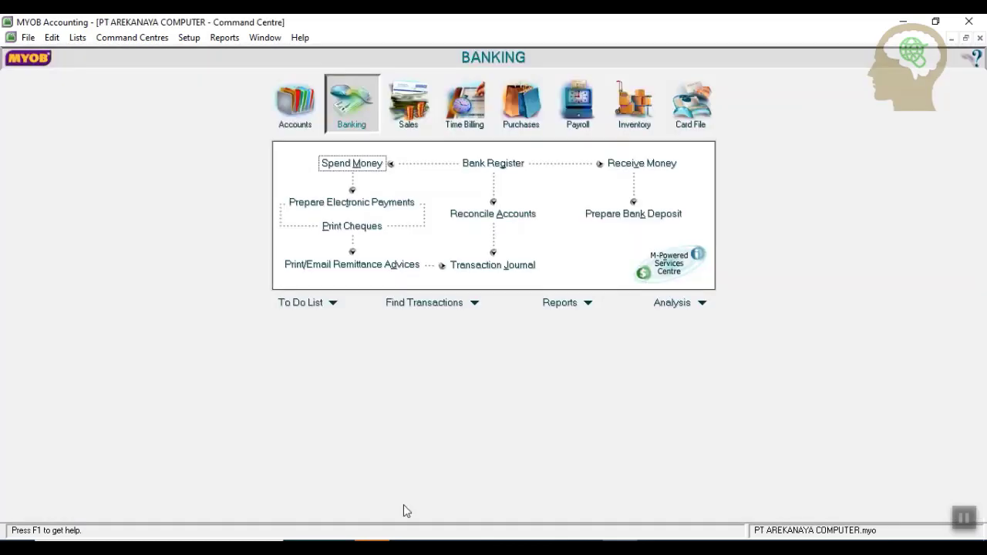